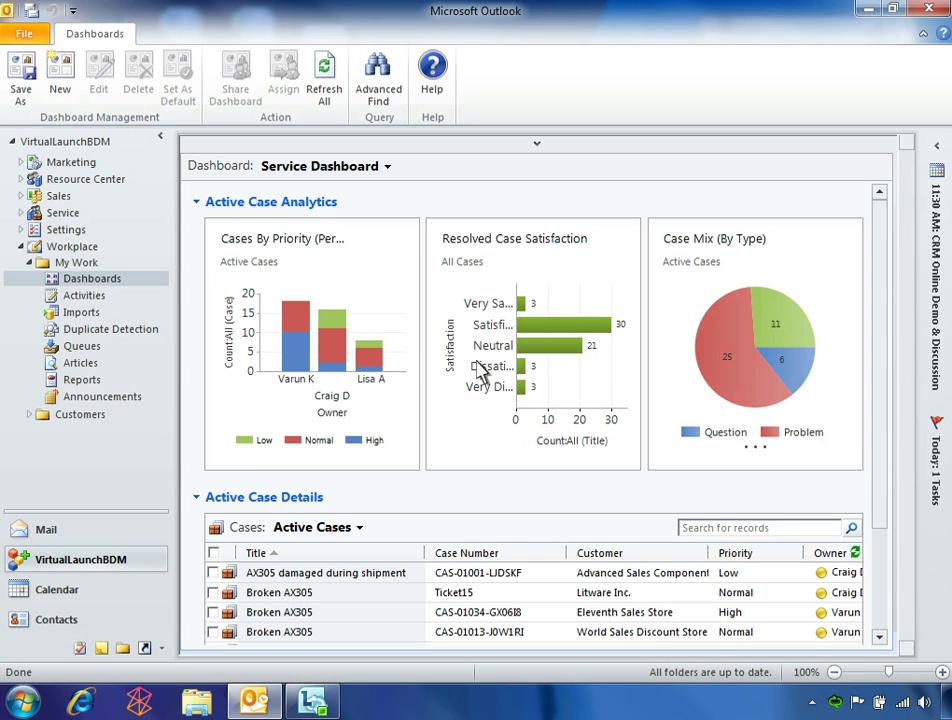
Open the case list behind Cases By Priority and drill into the first owner's High segment by Created On as a line chart
left_click(385, 240)
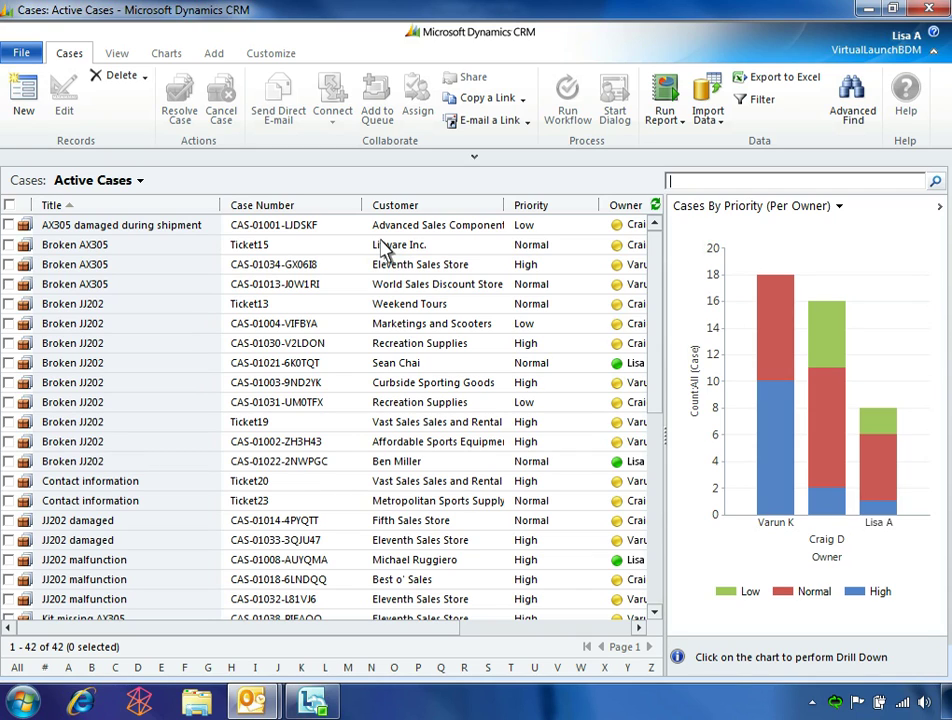
left_click(773, 518)
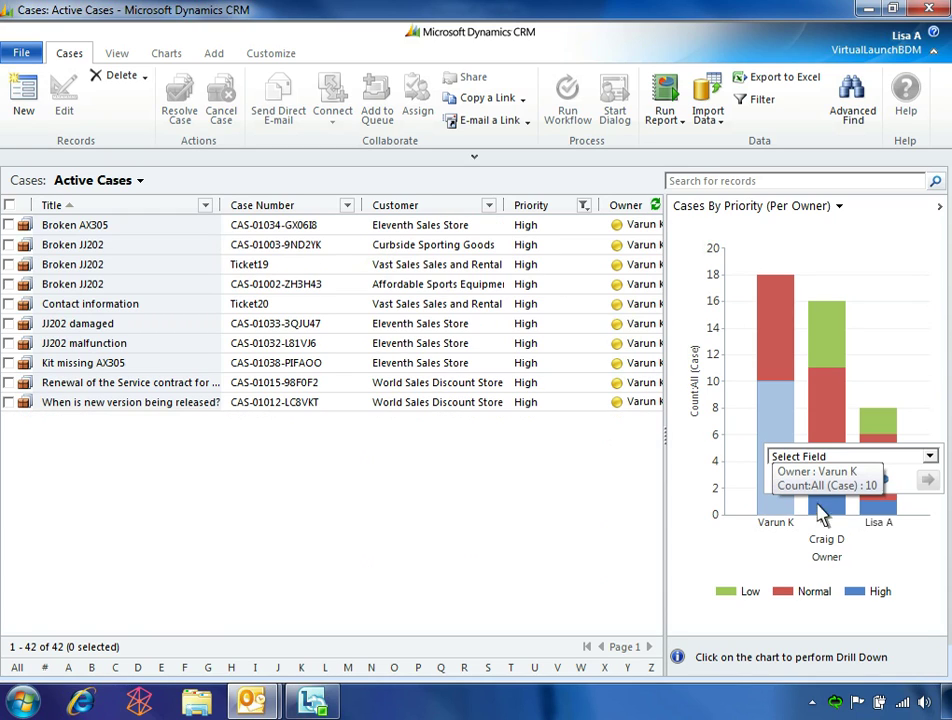
left_click(931, 457)
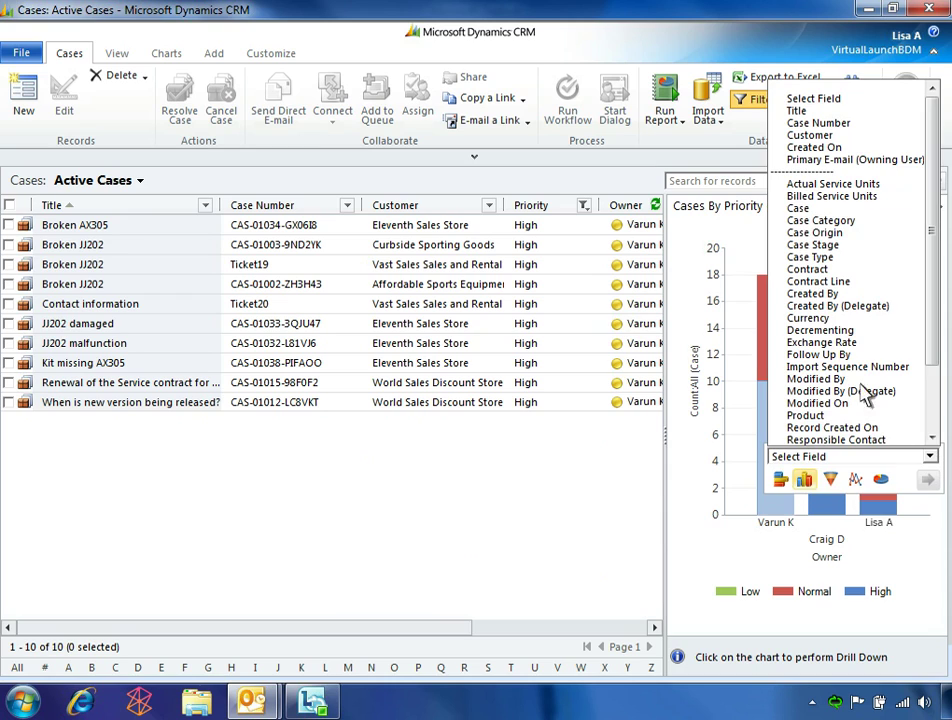
left_click(787, 148)
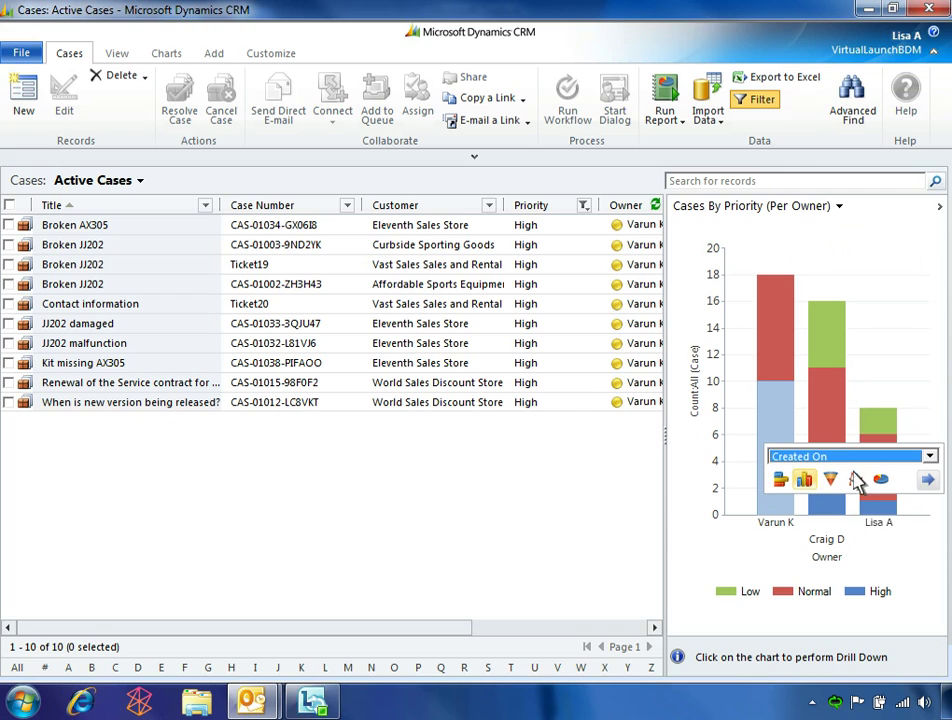
left_click(855, 481)
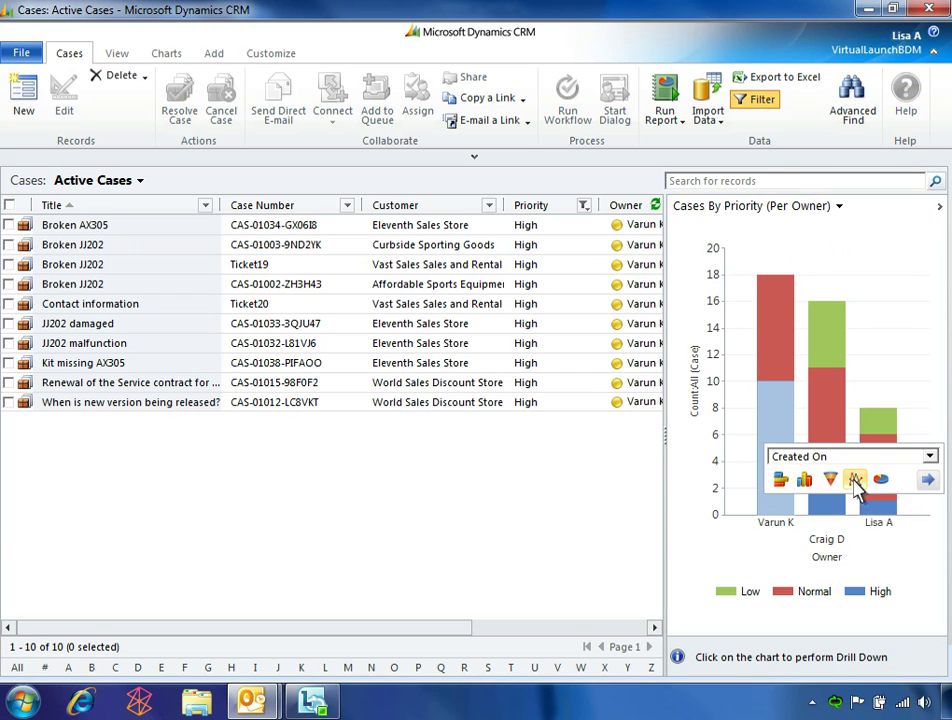
left_click(932, 481)
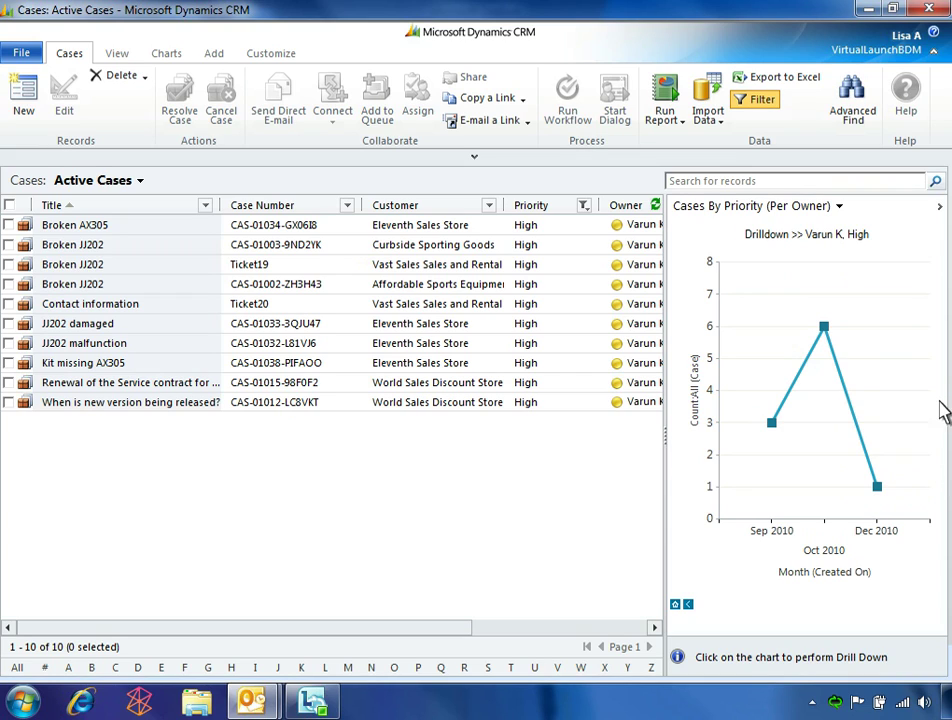
Hide the chart pane and add the seven oldest drilled-down cases to the High Priority Service Cases queue, then close the list
left_click(941, 208)
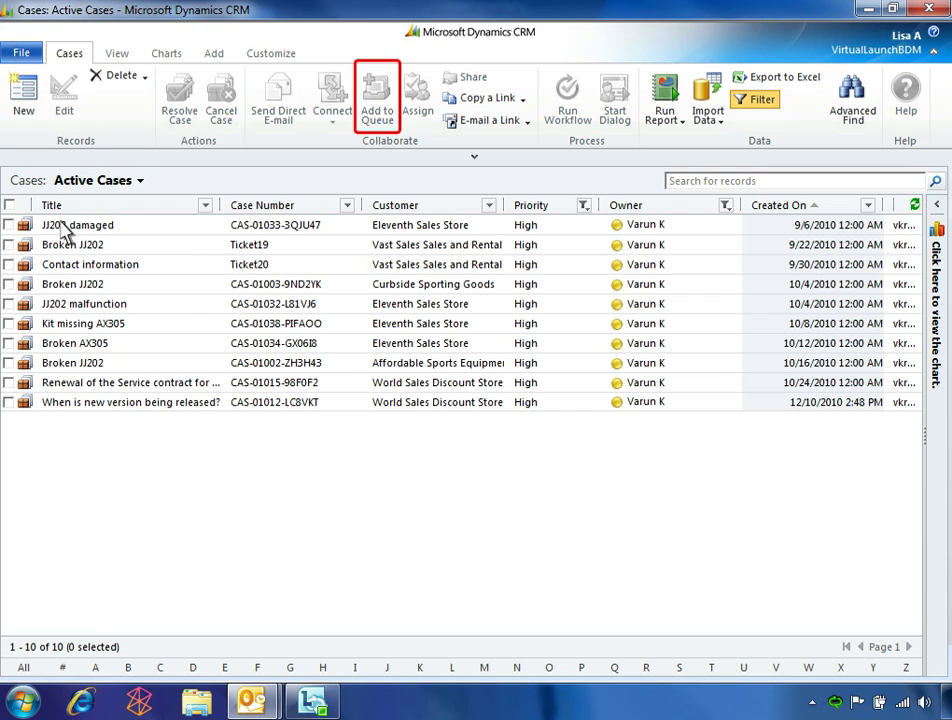
left_click(9, 226)
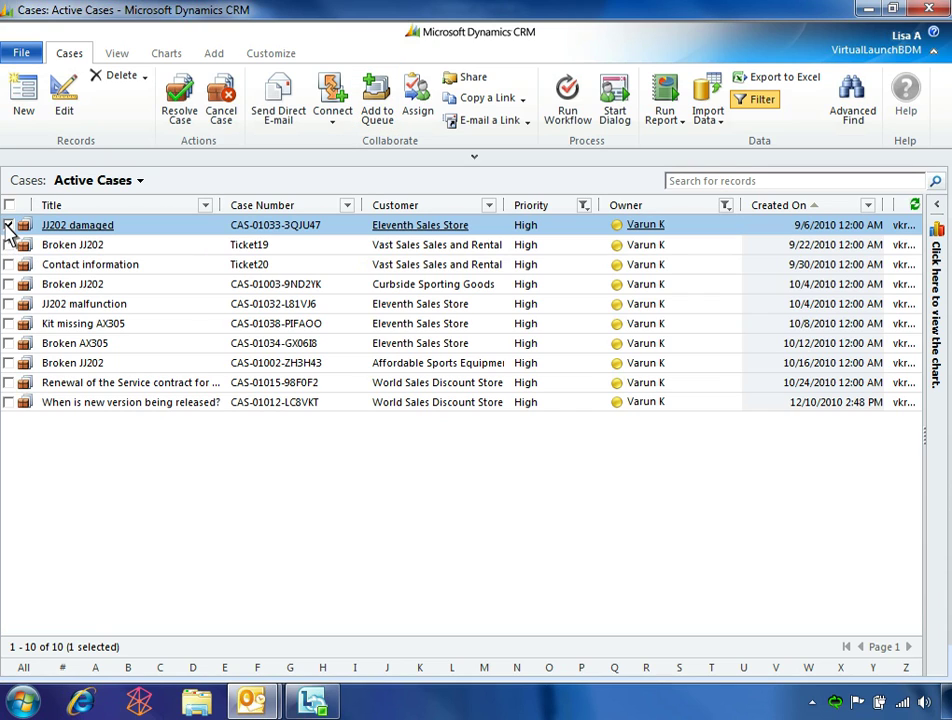
left_click(9, 343, "shift")
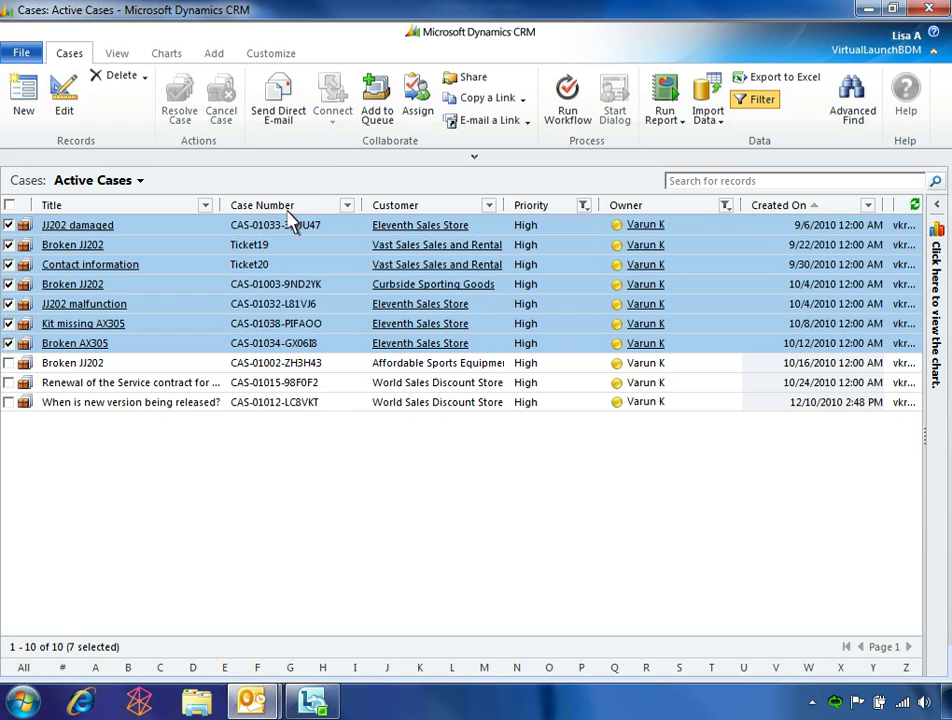
left_click(378, 100)
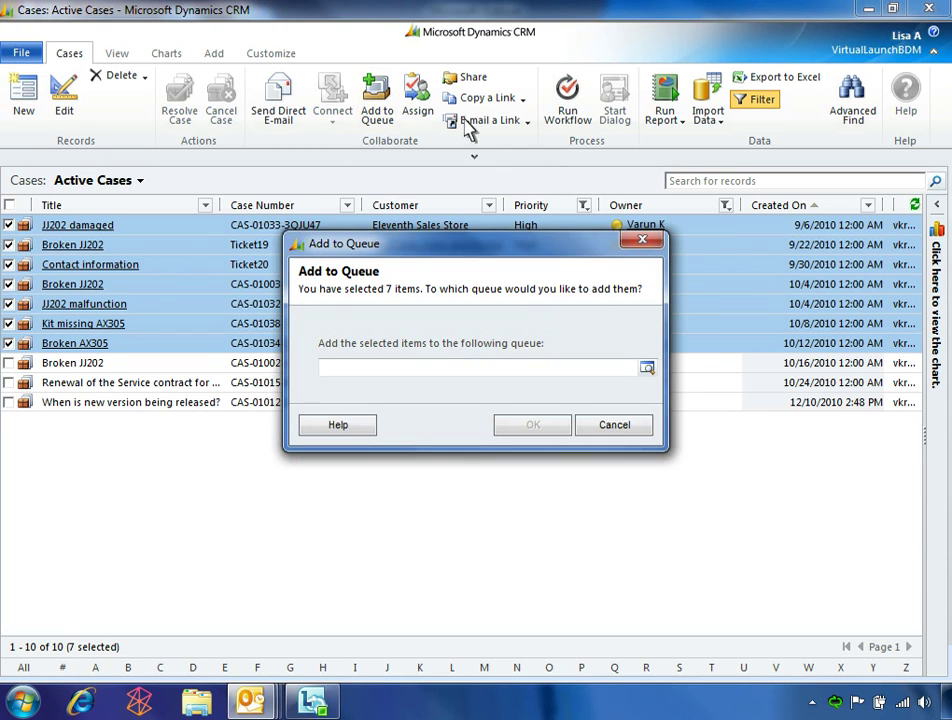
left_click(647, 369)
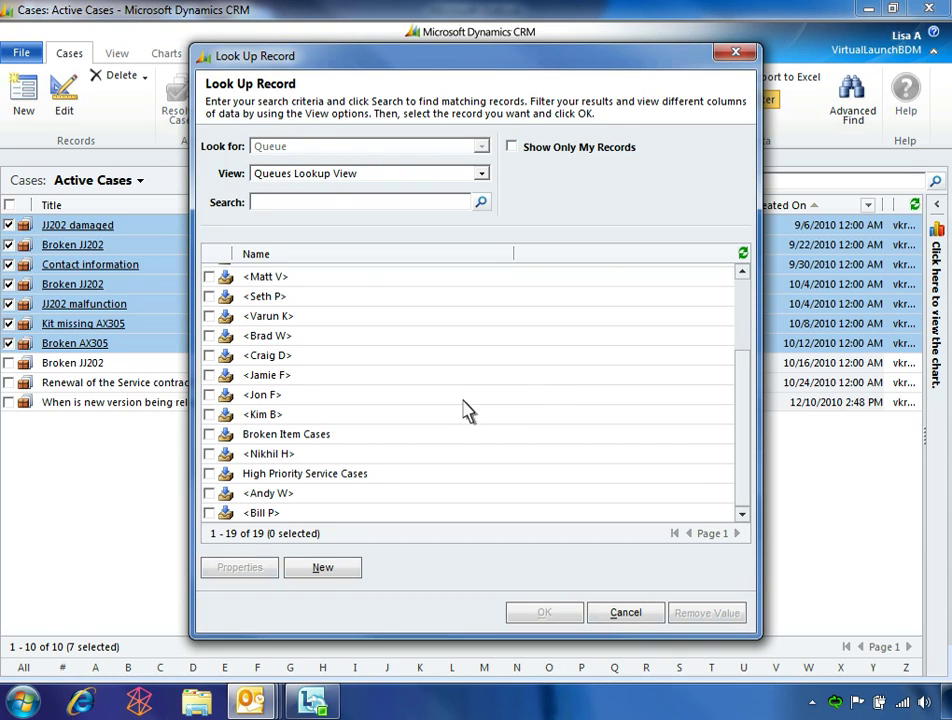
double_click(332, 477)
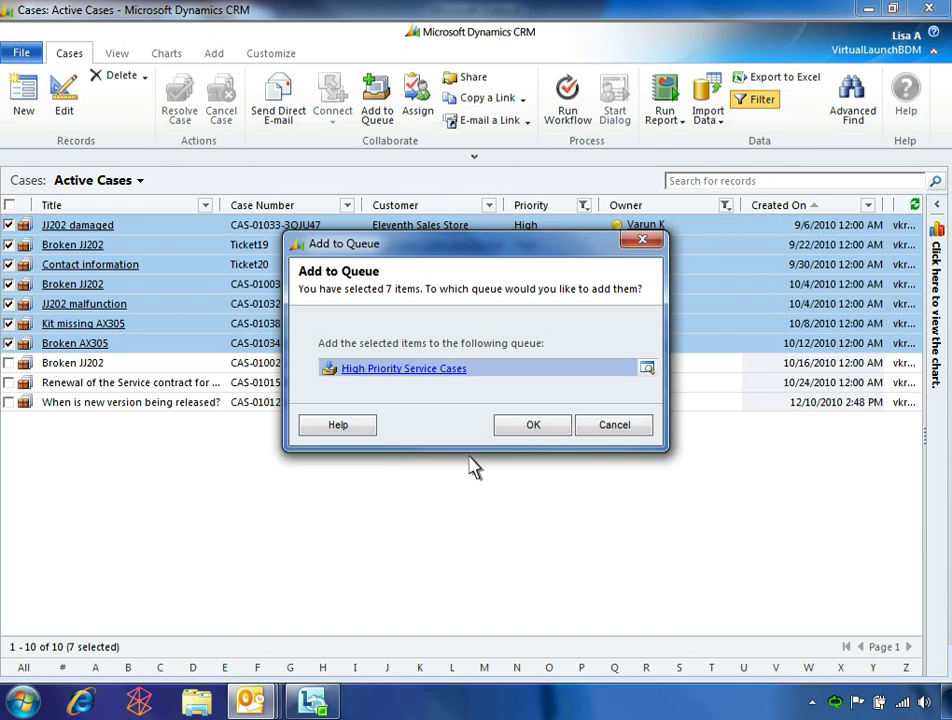
left_click(533, 426)
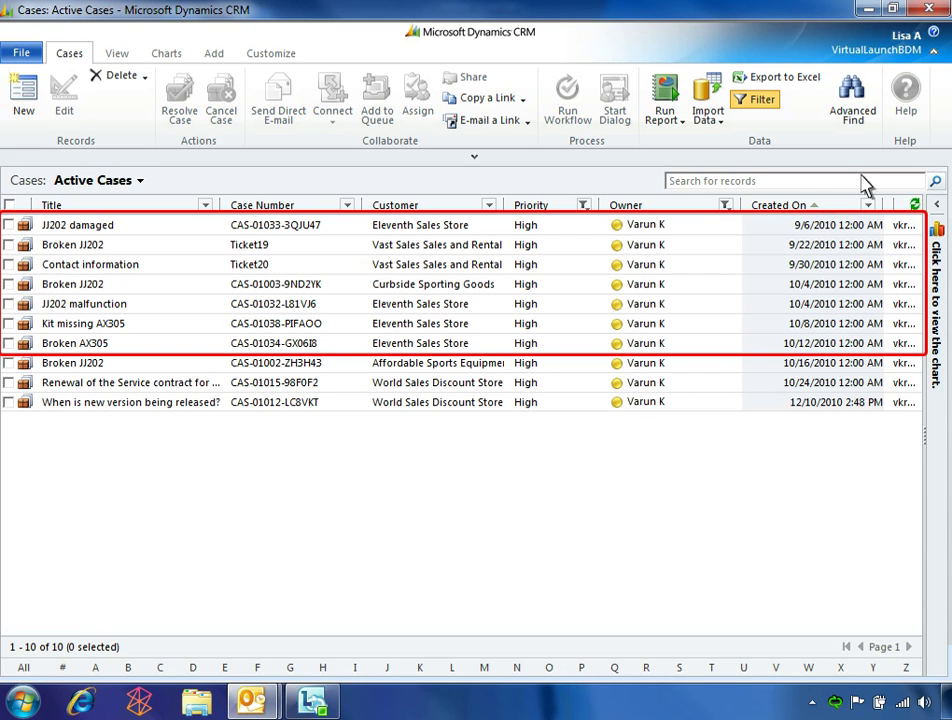
left_click(929, 10)
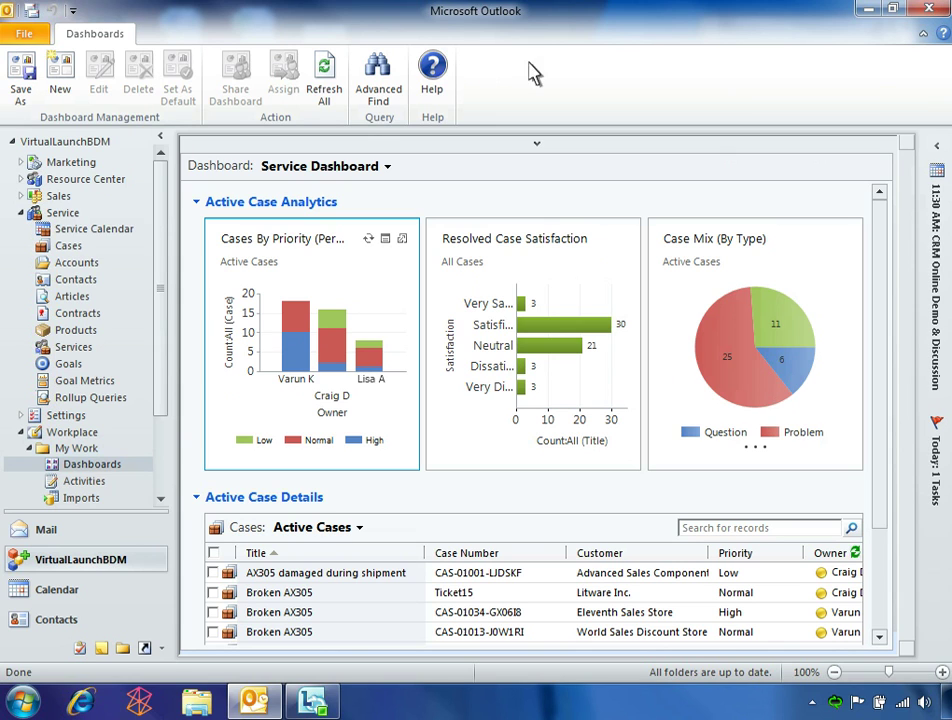
Display the service cases in the My Active Cases view
left_click(101, 247)
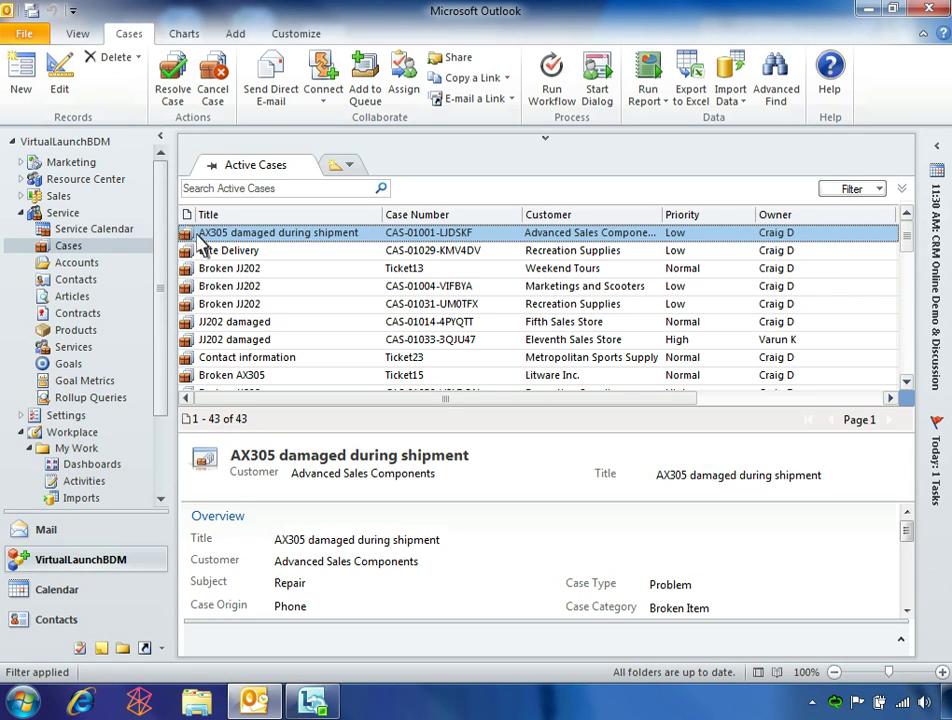
left_click(351, 166)
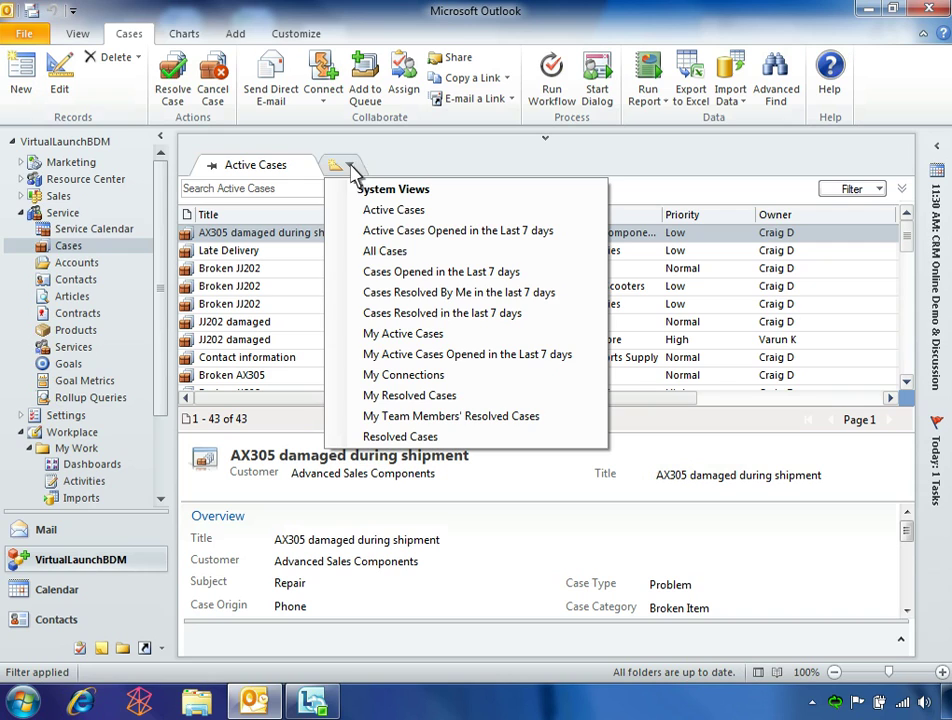
left_click(362, 340)
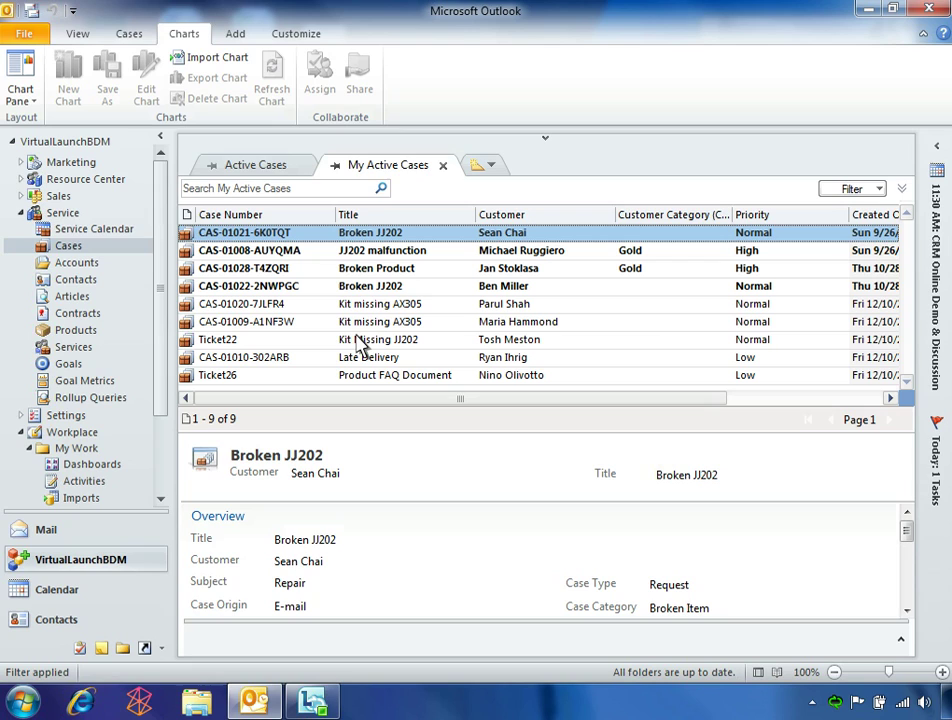
Show the chart pane with the Right option, filter the list to the chart's High segment, and open the Broken Product case
left_click(22, 95)
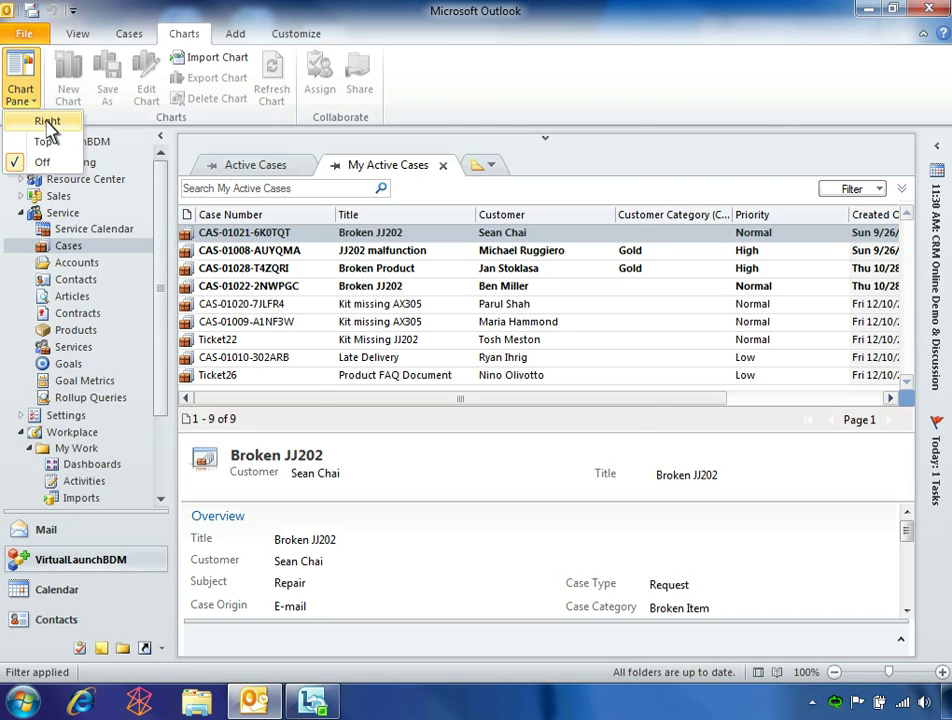
left_click(47, 121)
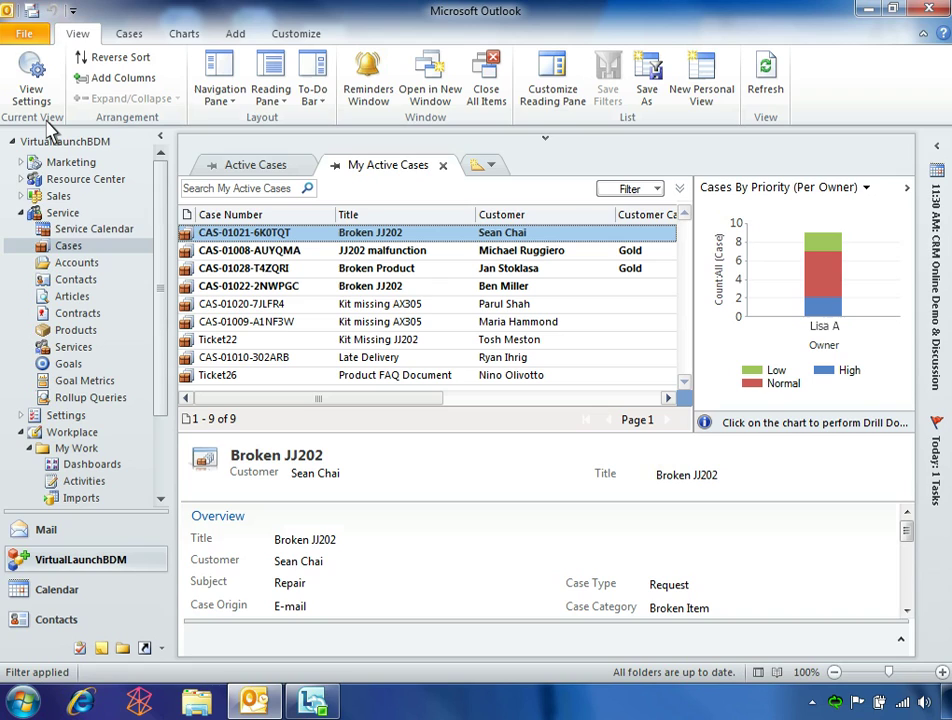
left_click(824, 312)
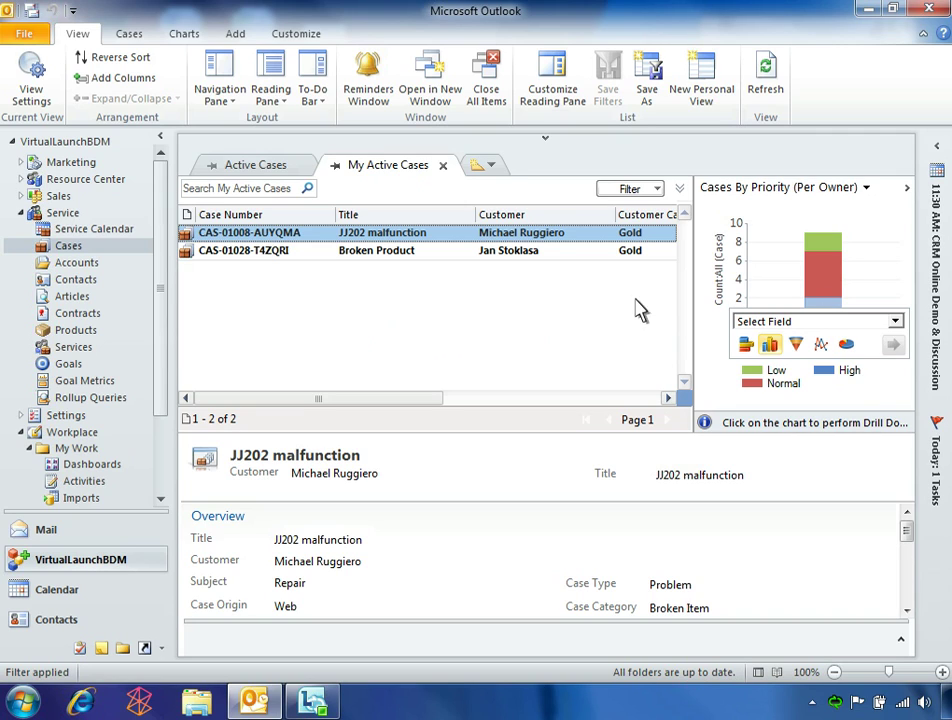
double_click(368, 252)
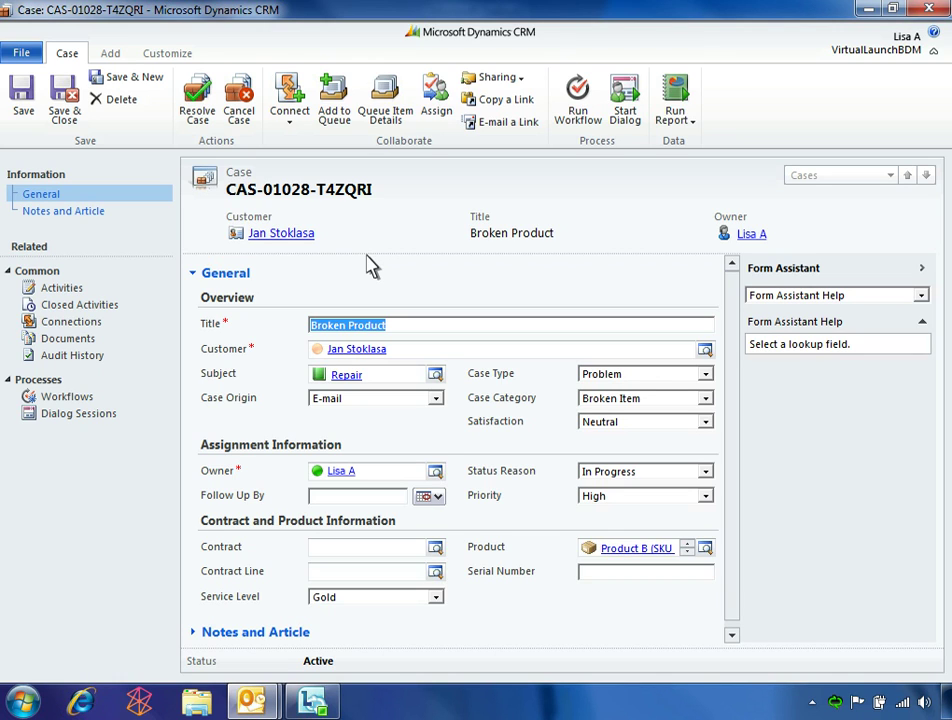
Review the process progress of the case's Broken Item Case Routing workflow job
left_click(66, 397)
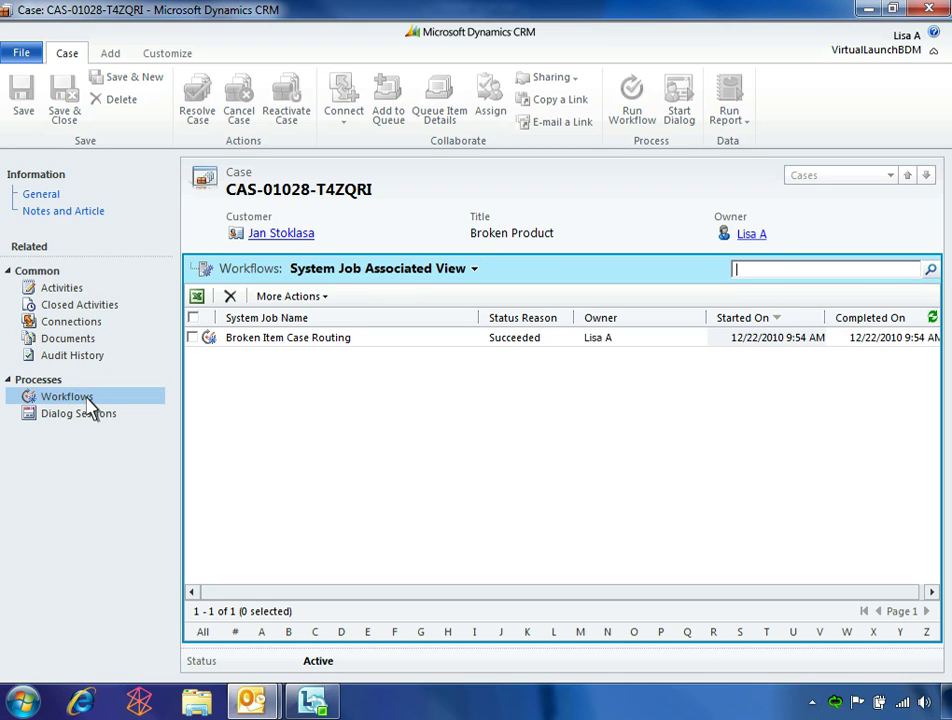
double_click(350, 337)
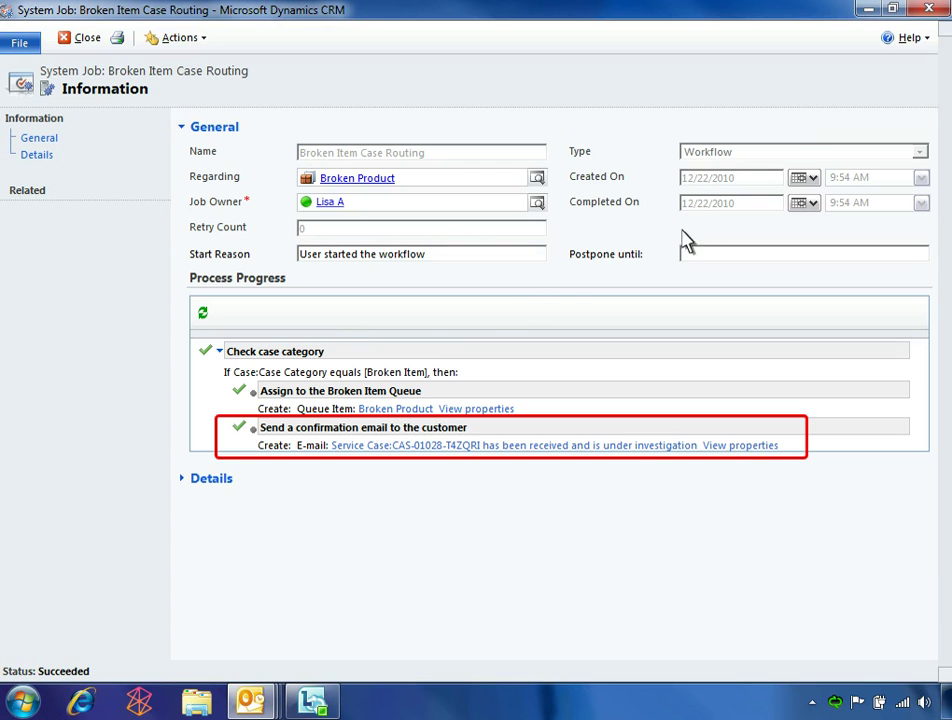
left_click(926, 12)
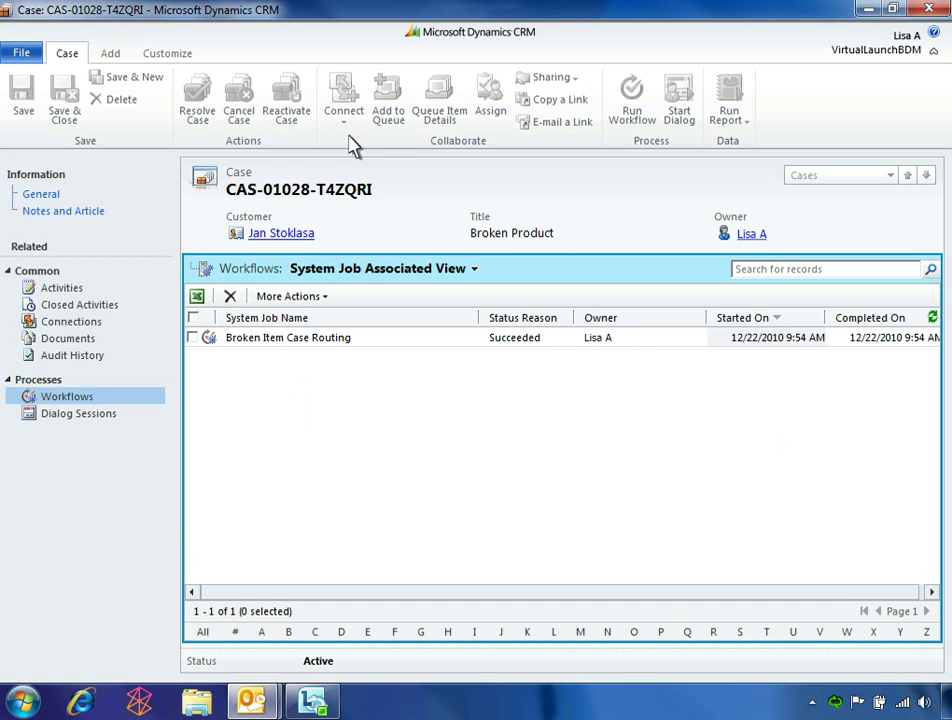
Read the confirmation e-mail among the case's closed activities and return to the case's general information
left_click(89, 305)
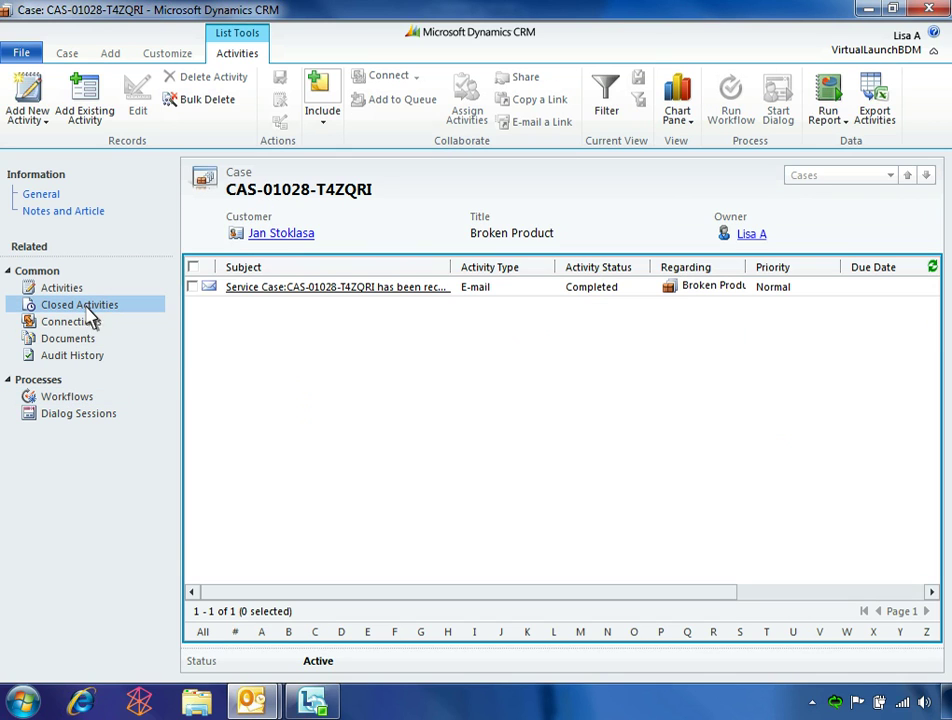
left_click(328, 288)
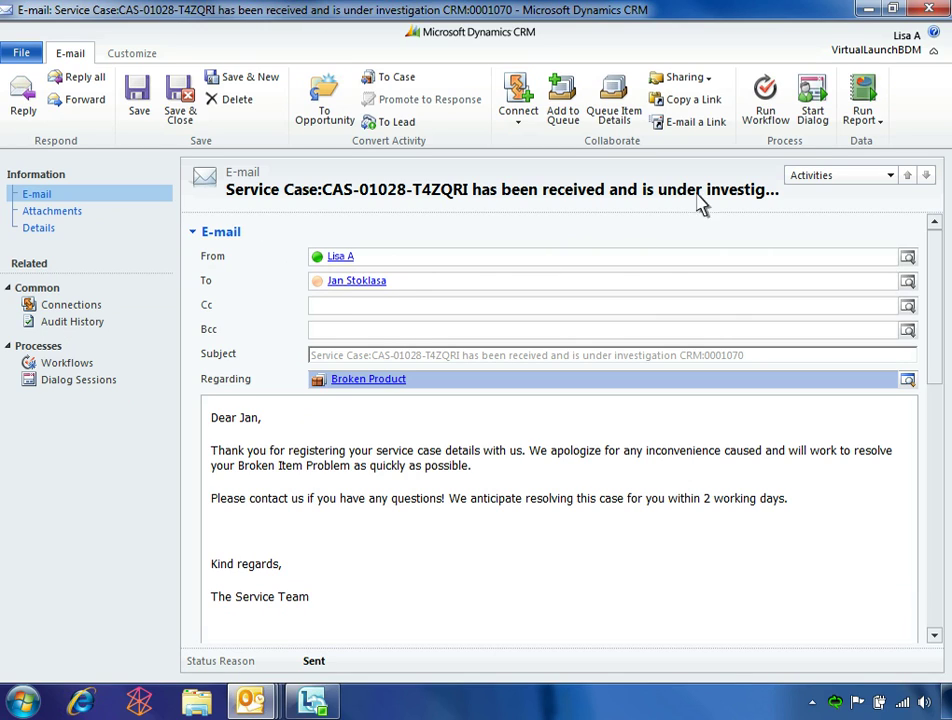
left_click(929, 12)
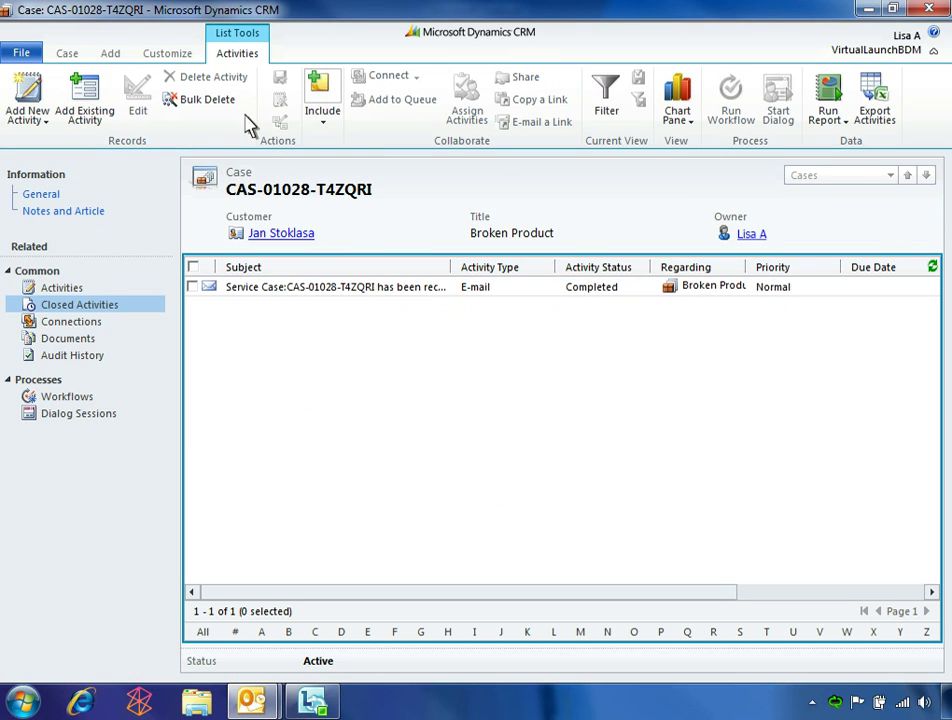
left_click(74, 196)
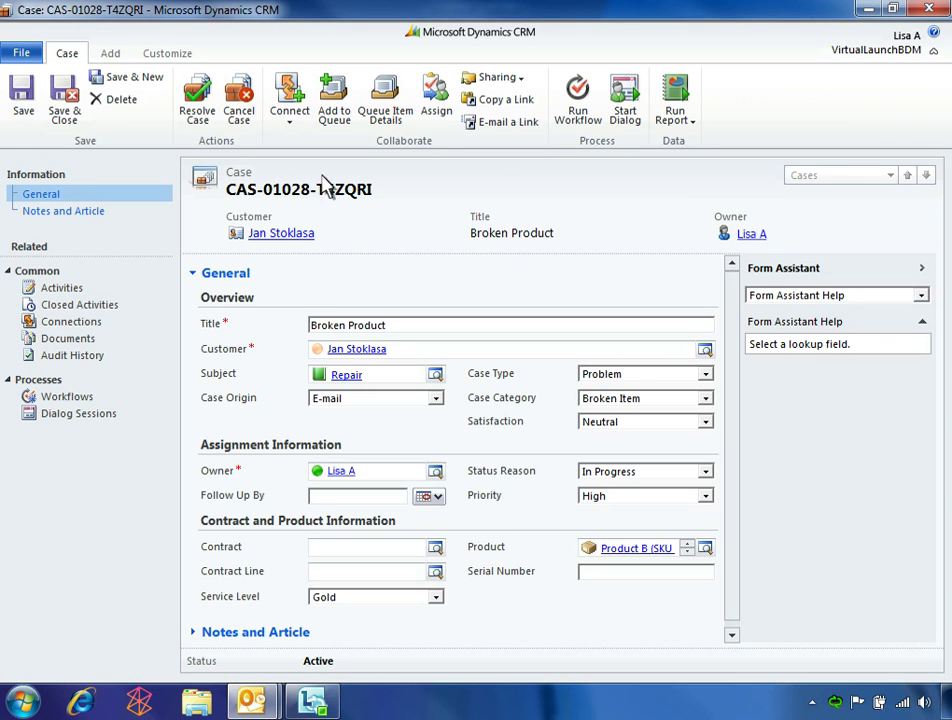
Start the Troubleshooting dialog for the case and answer its initial questions with the problem "Broken during shipment." and the Replacement option
left_click(626, 100)
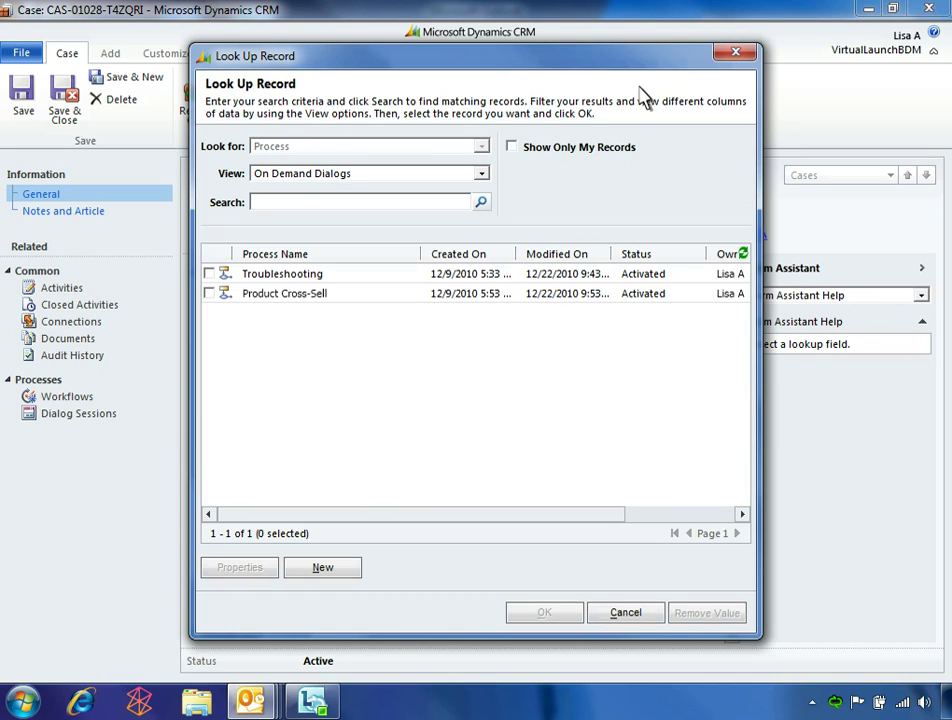
double_click(287, 279)
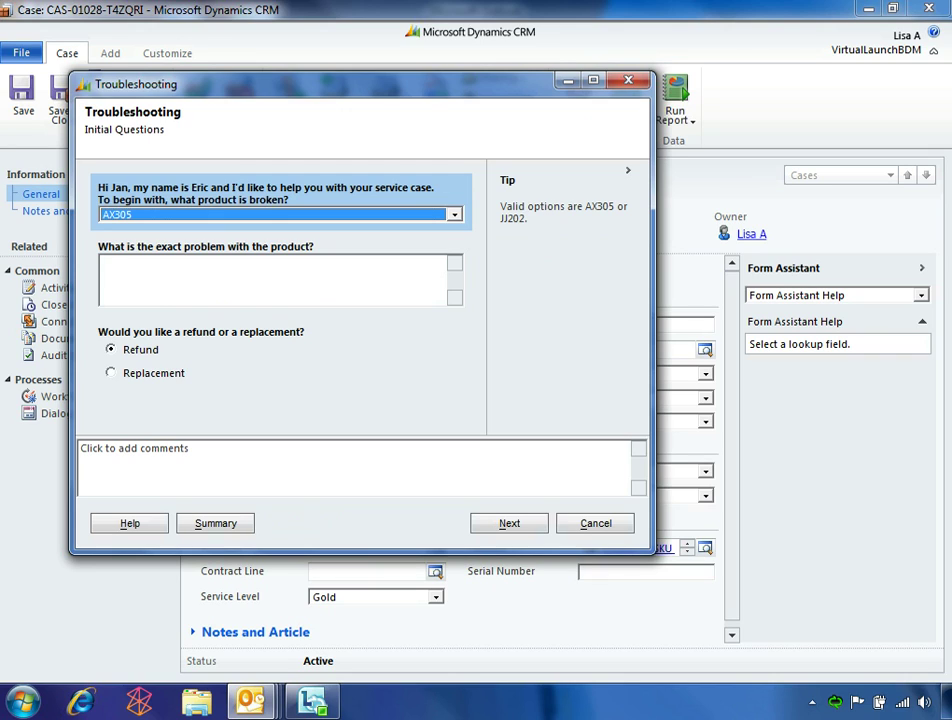
left_click(287, 281)
type("Broken during shipment.")
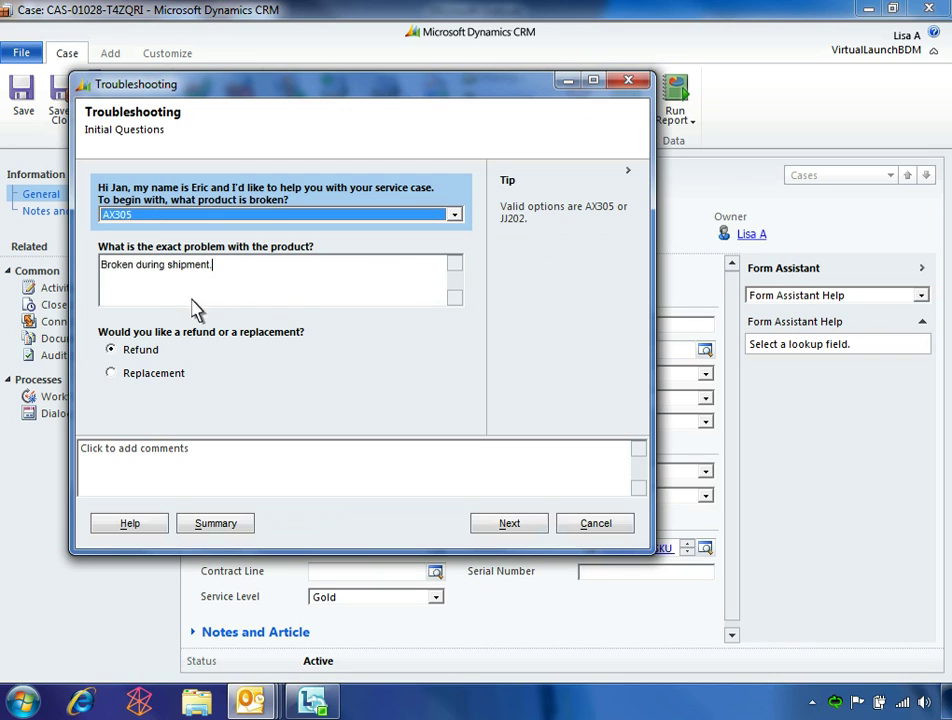
left_click(111, 373)
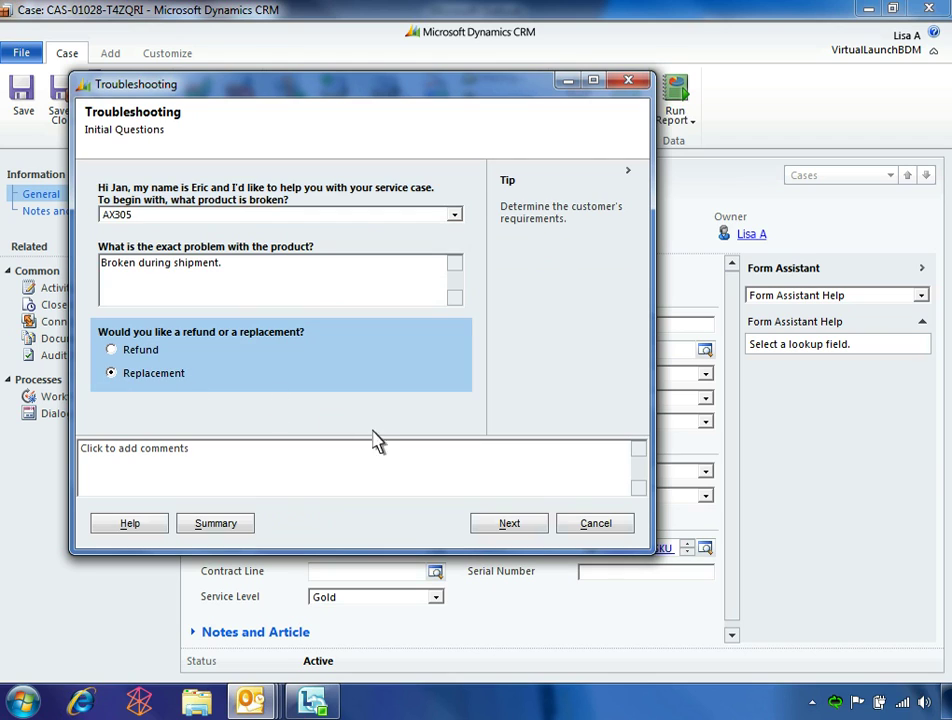
Advance through the remaining Troubleshooting pages, confirming the customer's address with Yes for the gift voucher, and finish the dialog
left_click(511, 530)
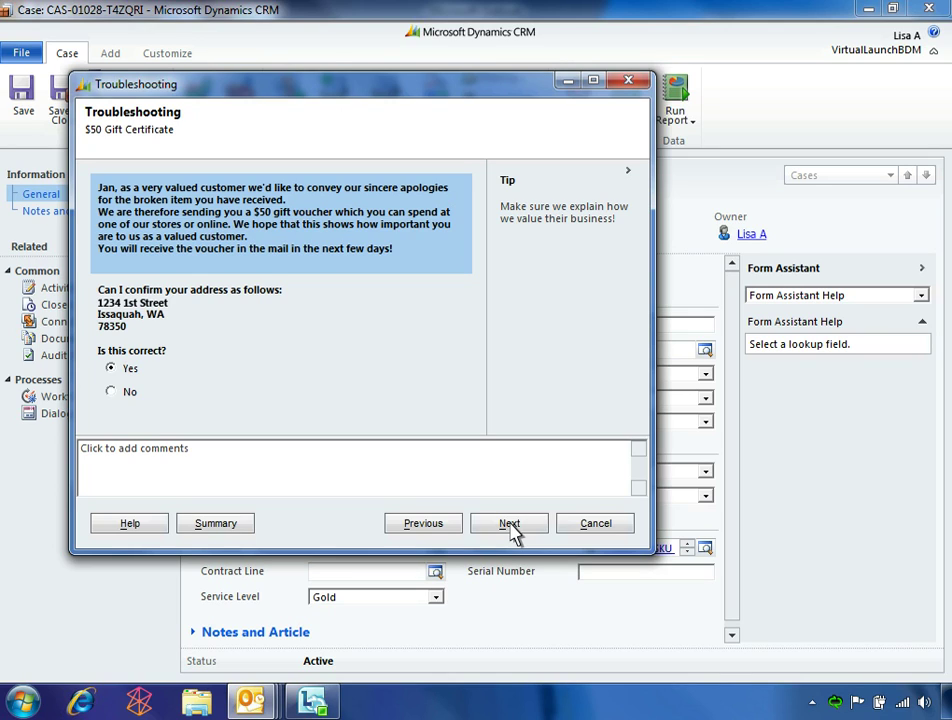
left_click(510, 524)
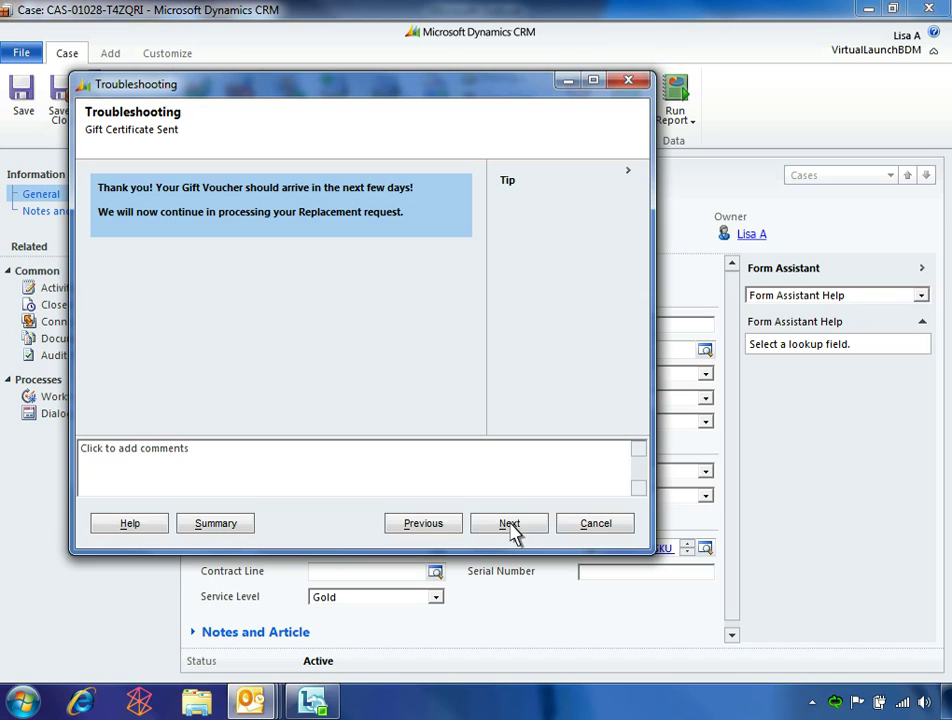
left_click(510, 524)
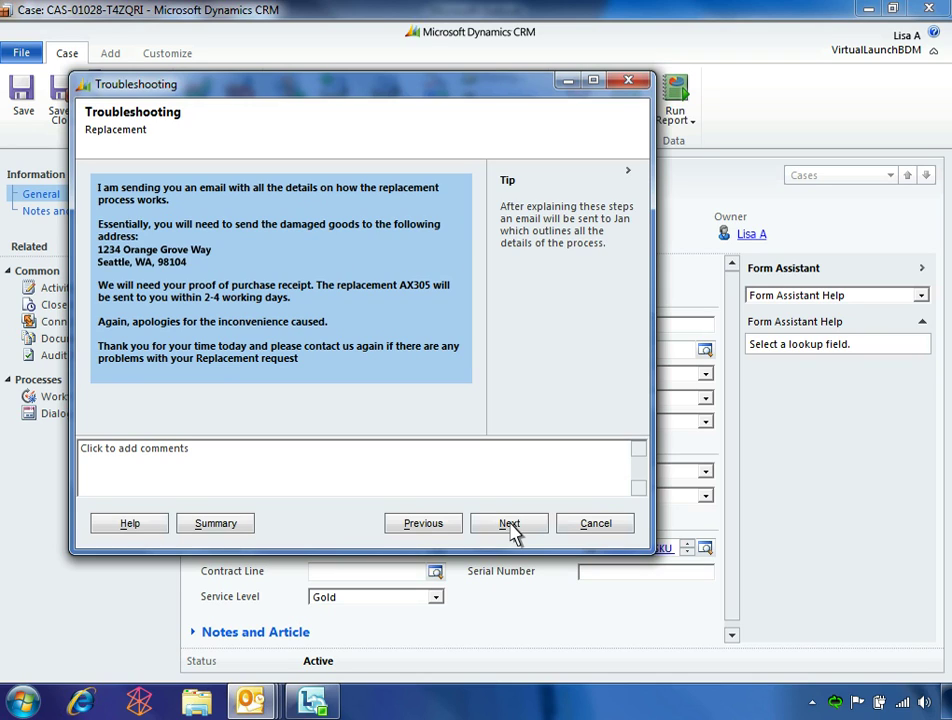
left_click(510, 524)
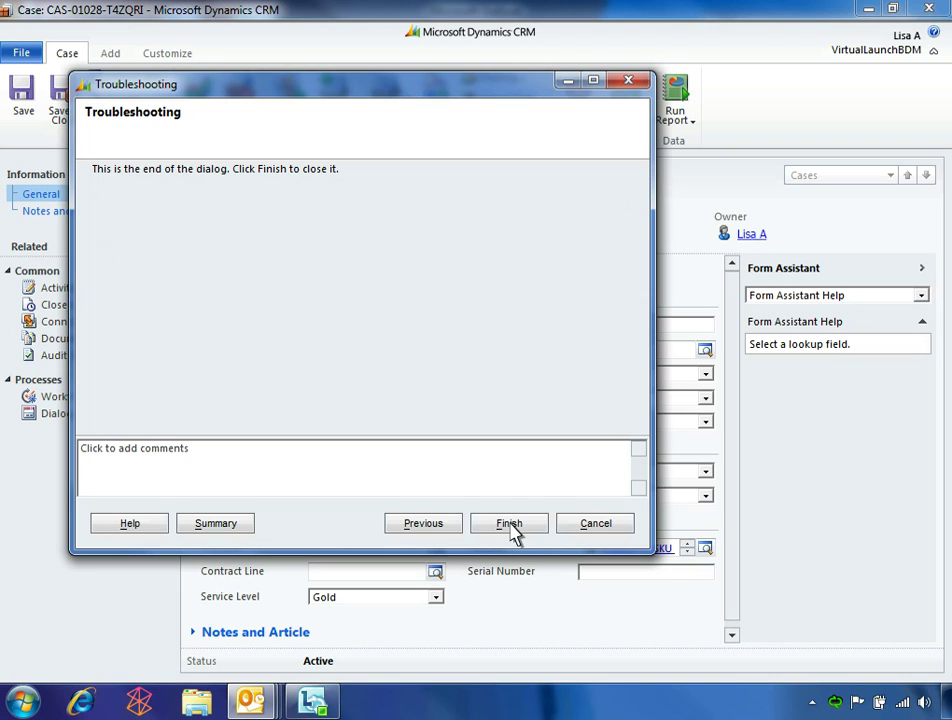
left_click(510, 526)
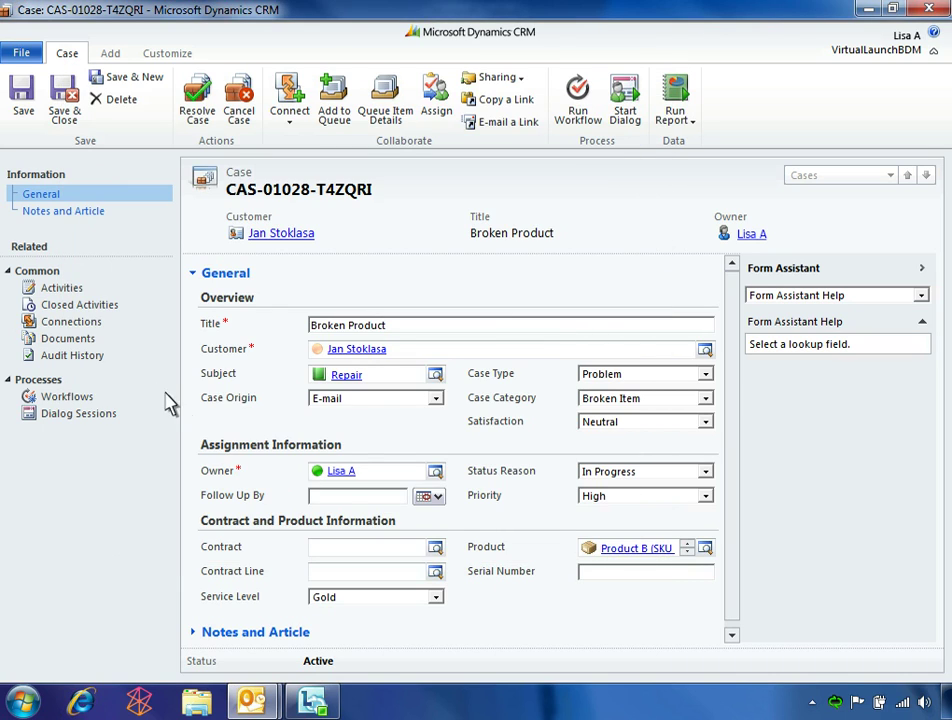
Read the "Product replacement - Next Steps" e-mail in the case's closed activities, check its attachments and close it
left_click(88, 307)
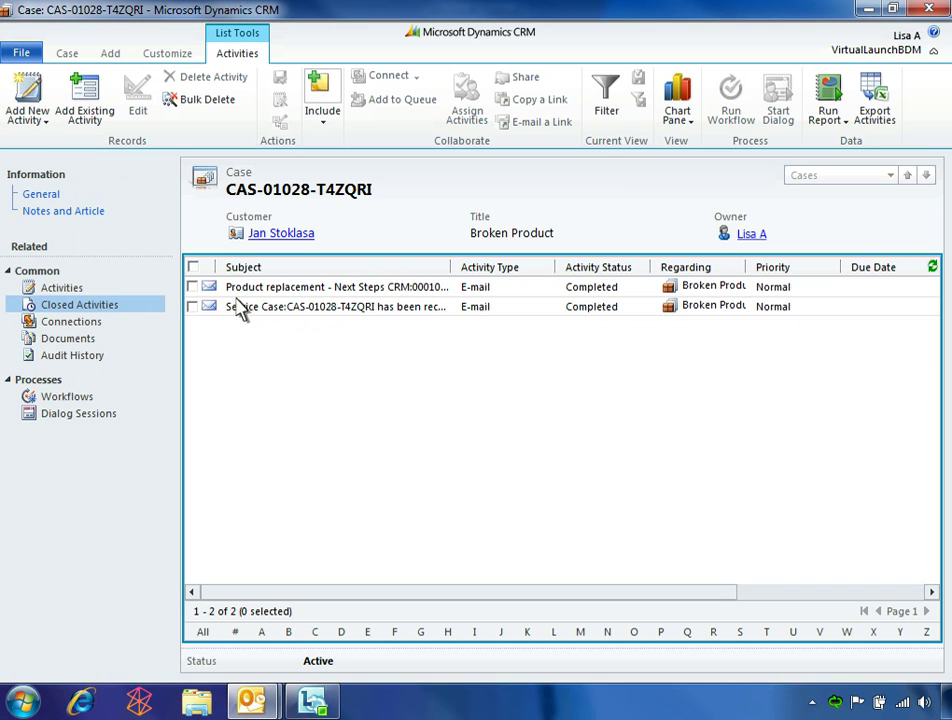
double_click(325, 292)
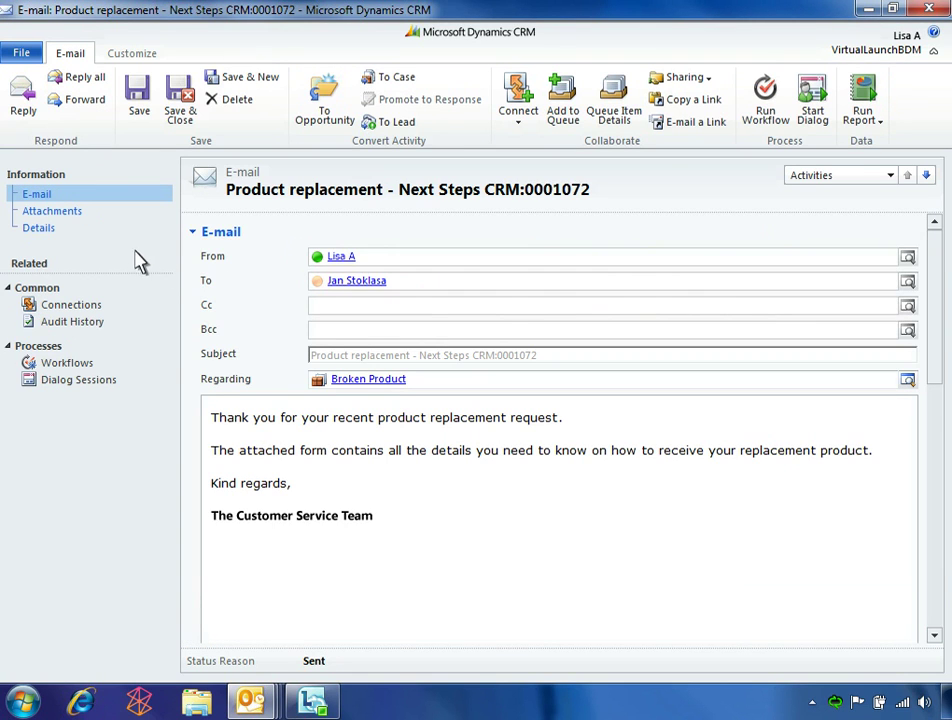
left_click(52, 211)
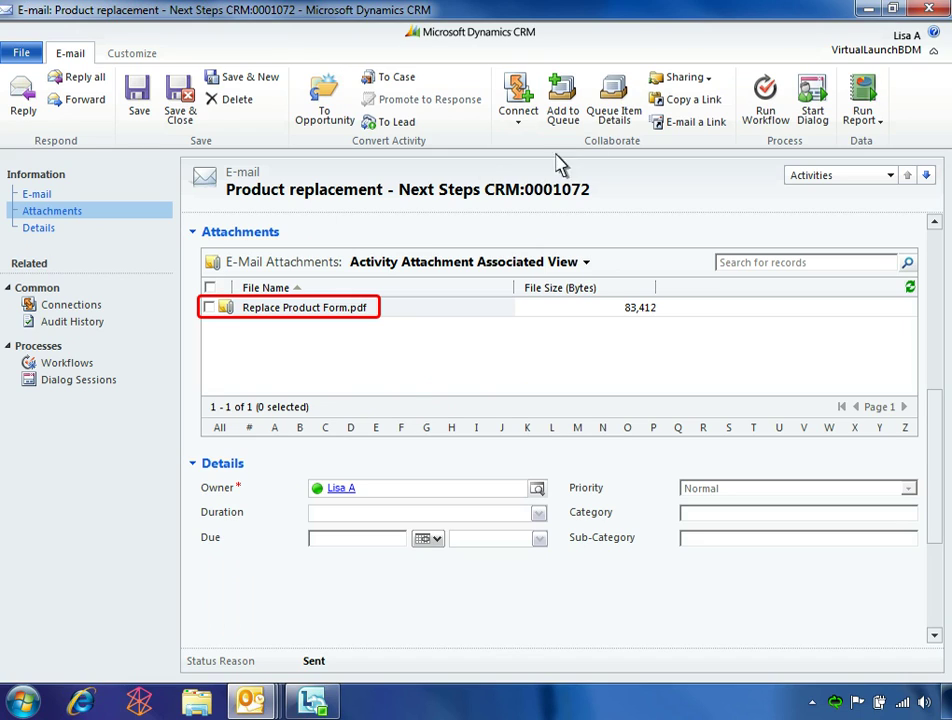
left_click(930, 12)
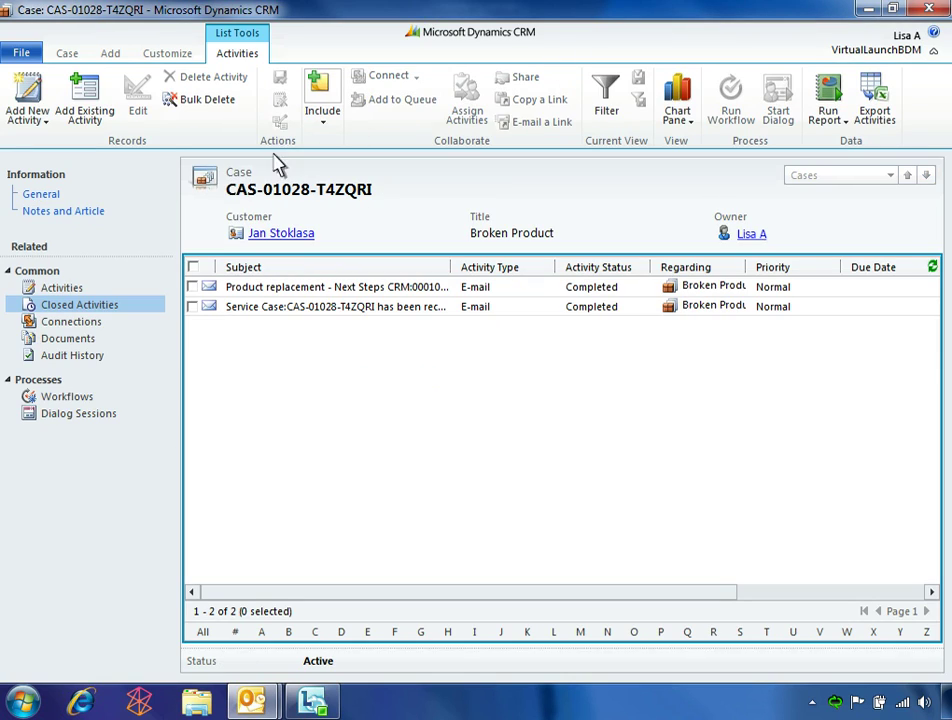
Mark the case's open $50 gift voucher task as complete and check the case's closed activities
left_click(70, 290)
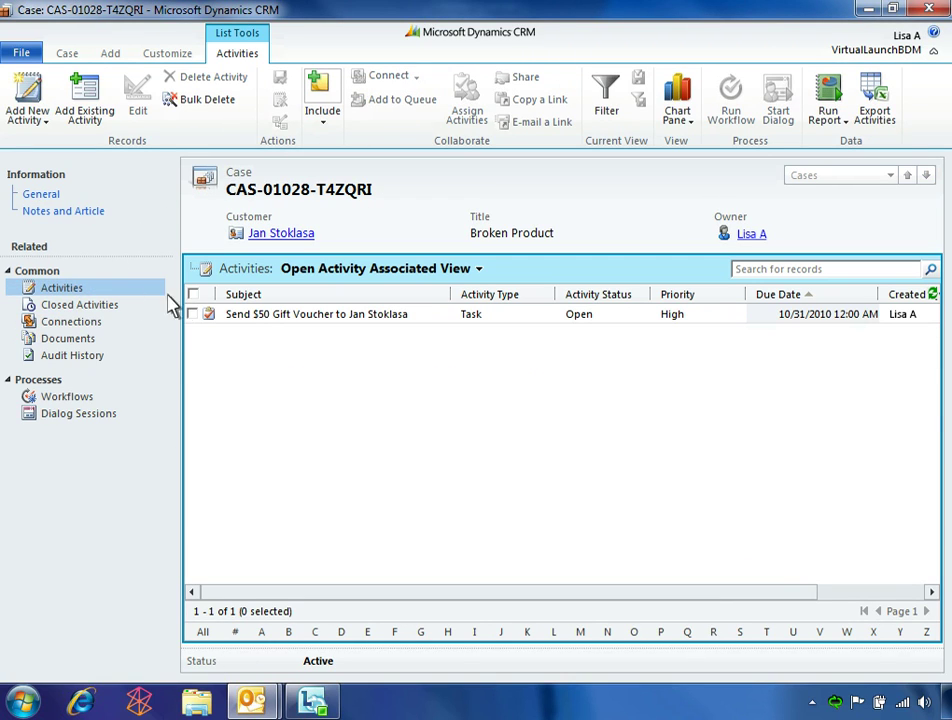
double_click(308, 316)
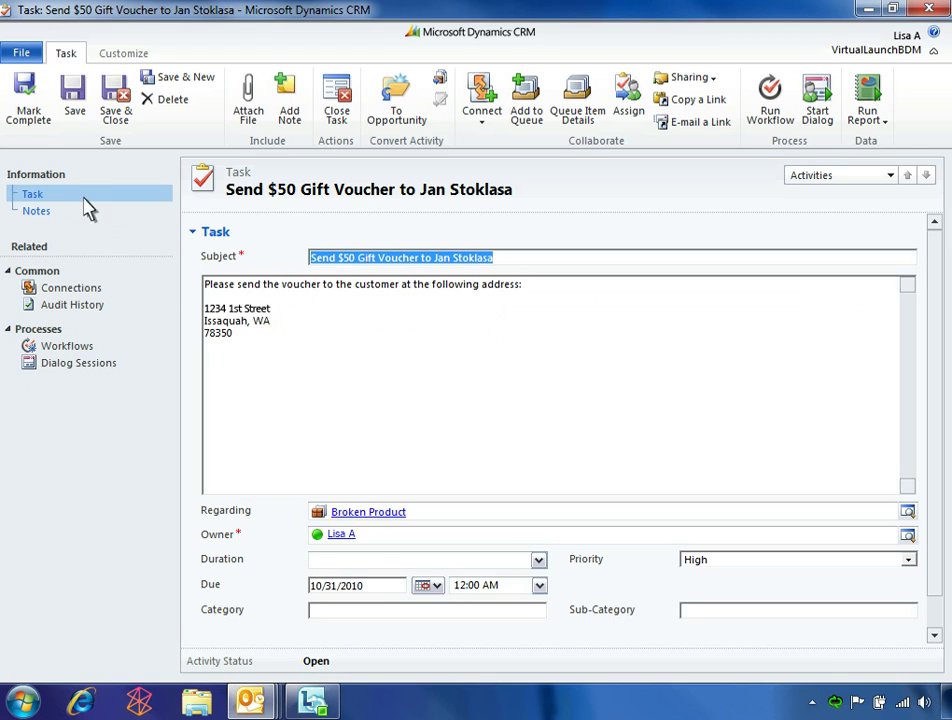
left_click(24, 95)
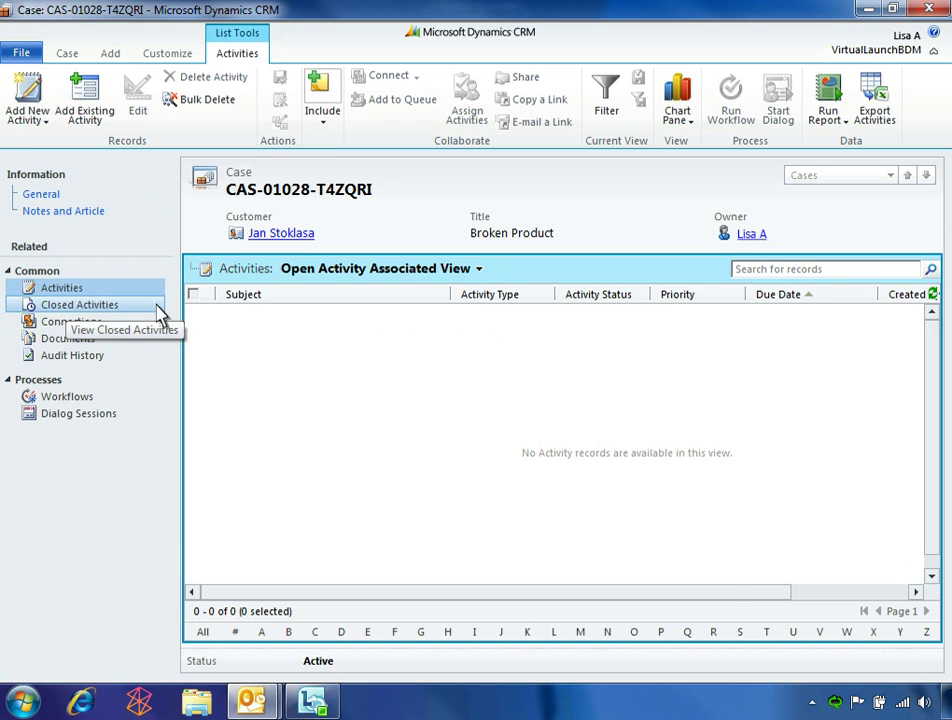
left_click(157, 308)
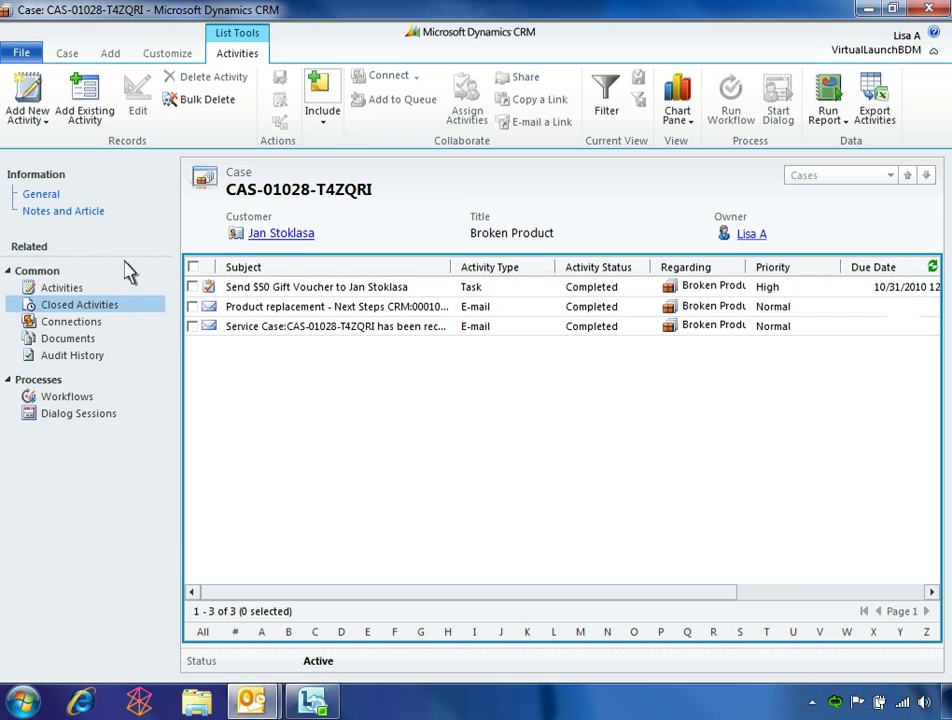
Resolve the Broken Product case as Problem Solved with the resolution "Replacement processed" and close the case window
left_click(112, 200)
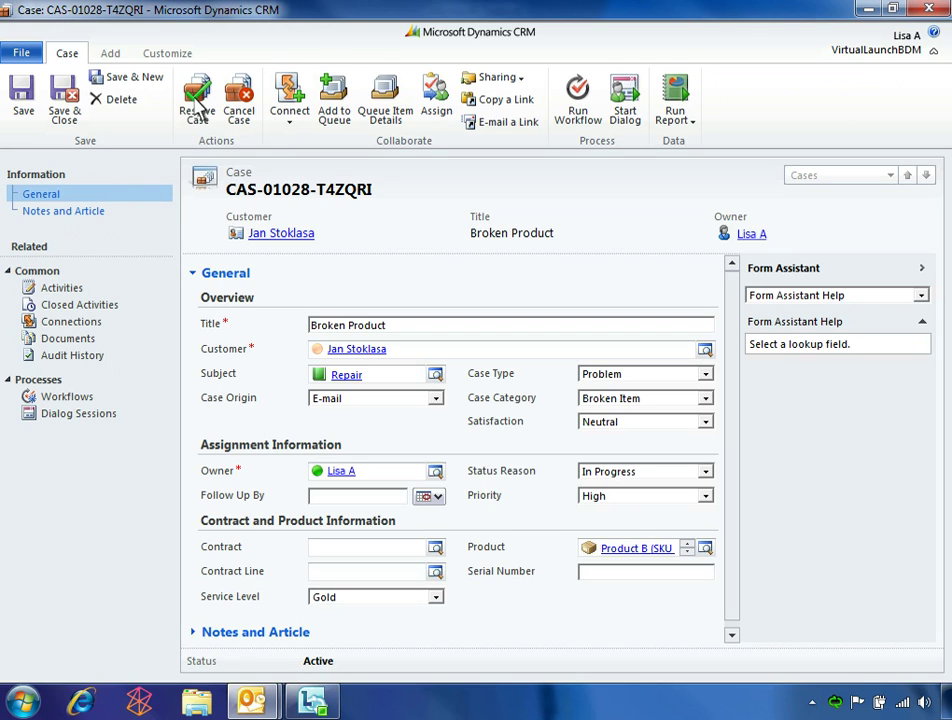
left_click(198, 95)
type("Replacement processed")
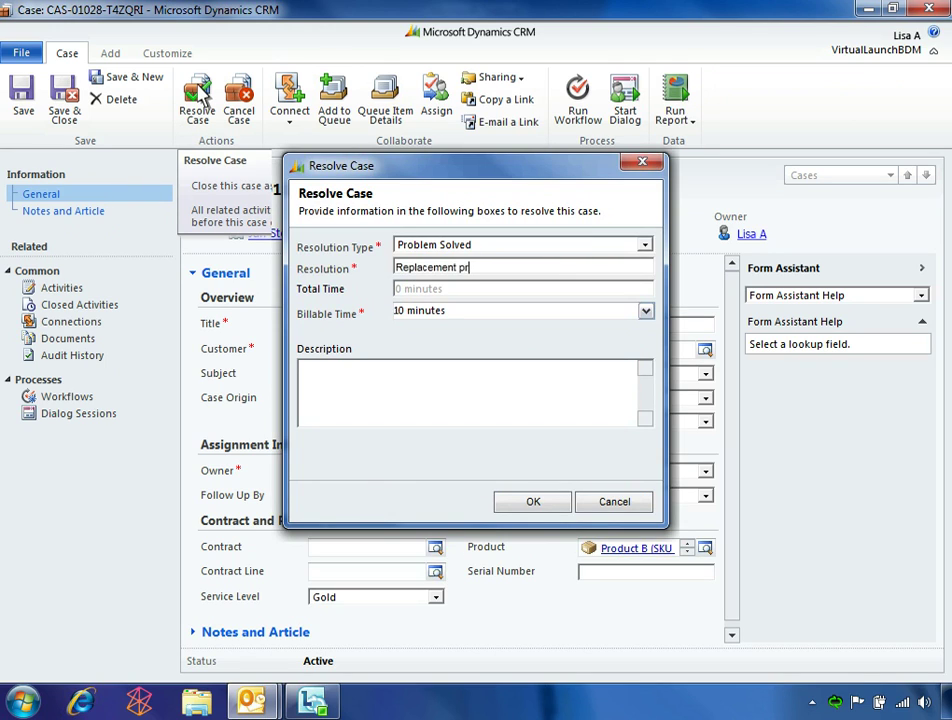
left_click(533, 505)
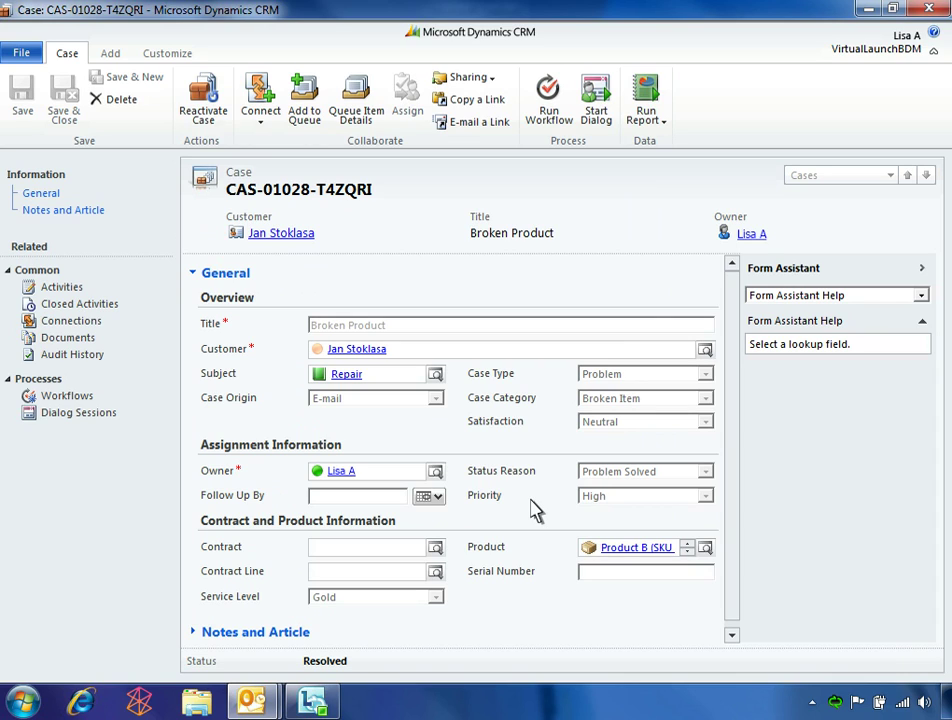
left_click(929, 12)
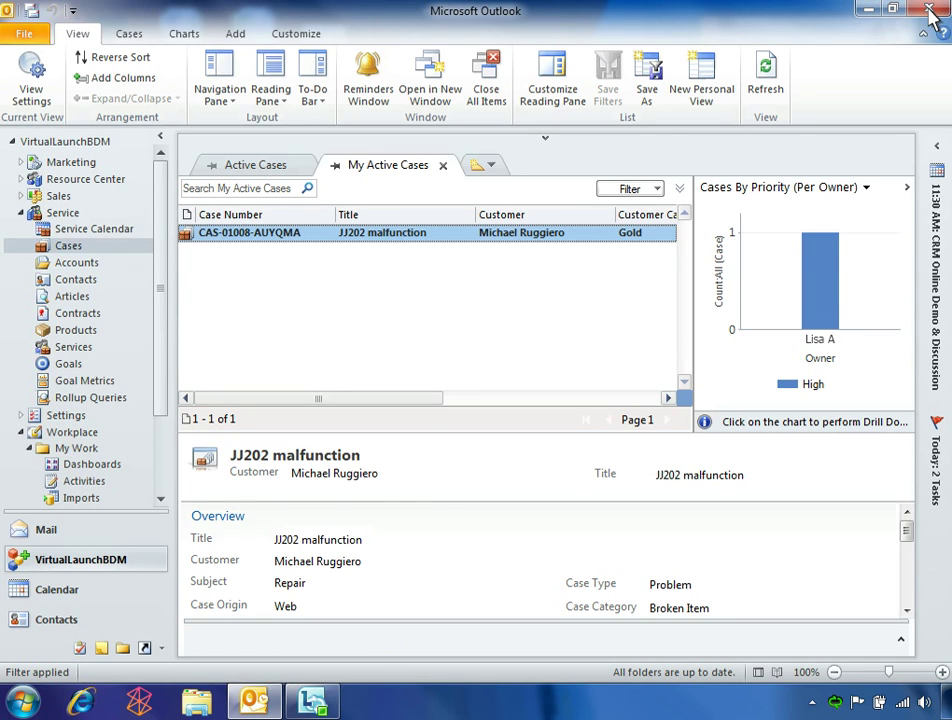